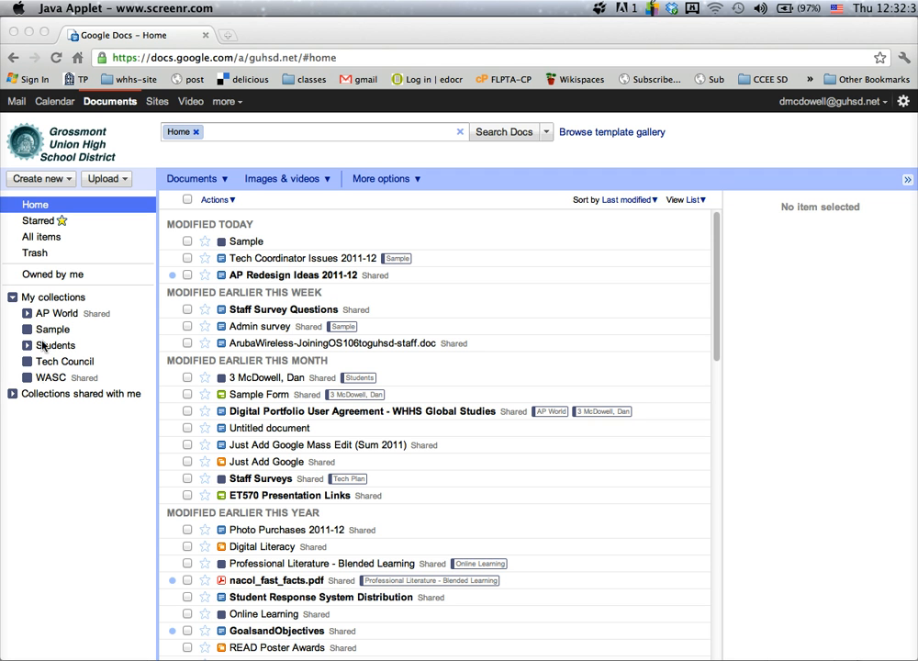
# - Expand the collections shared with me and create a new collection named Practice
pyautogui.click(13, 394)
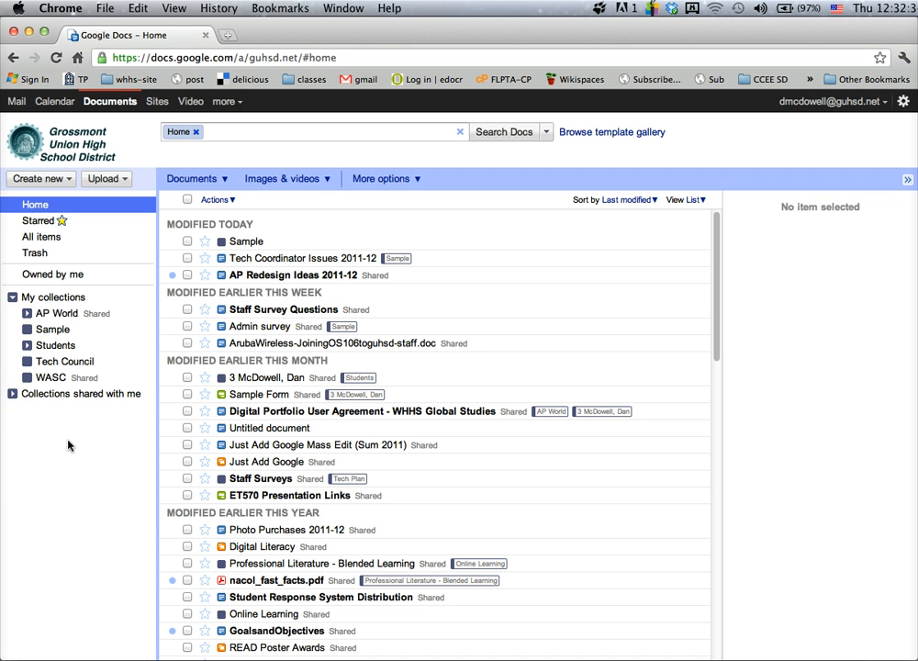
pyautogui.click(13, 395)
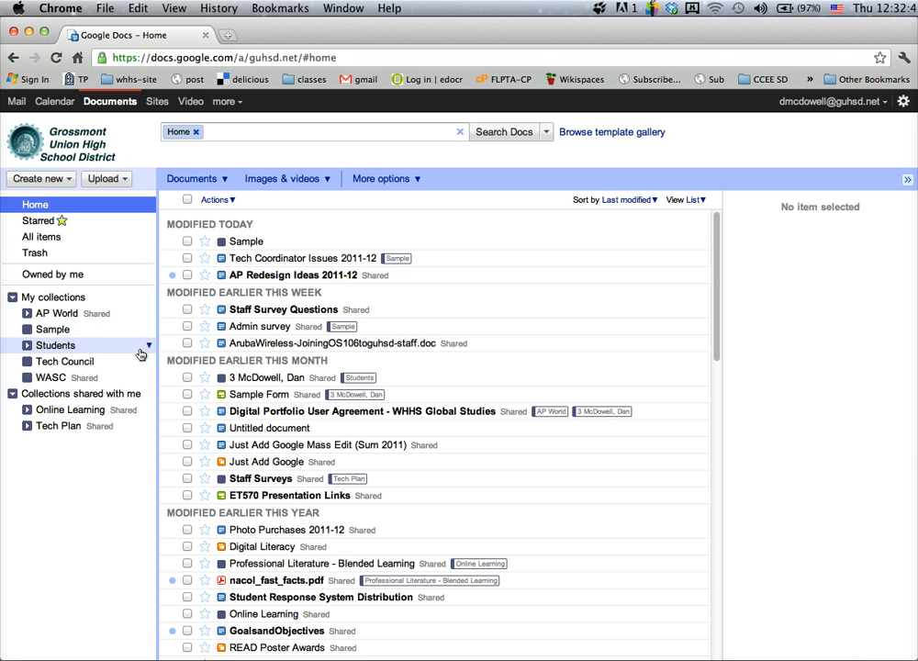
pyautogui.click(61, 180)
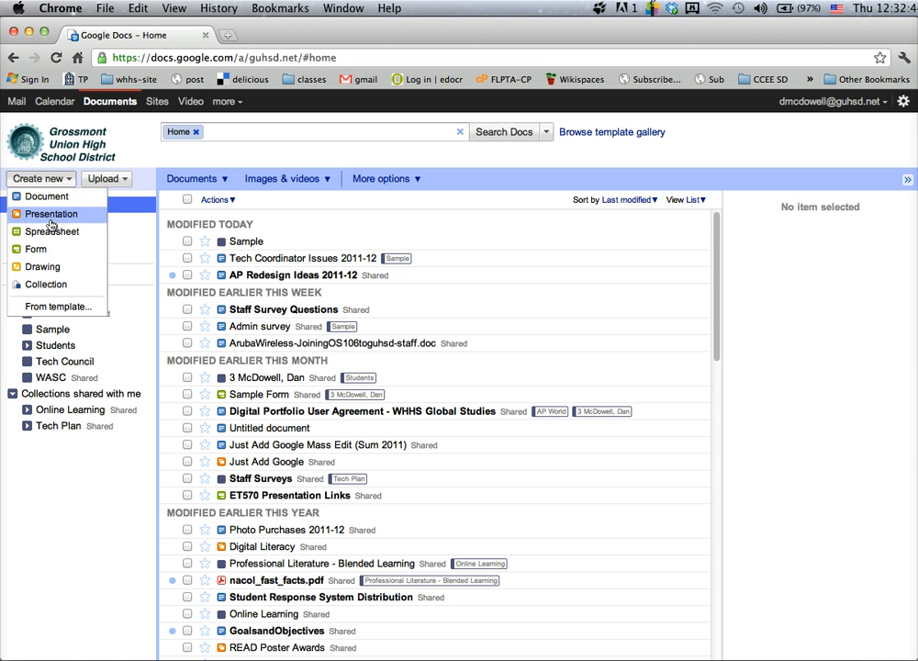
pyautogui.click(46, 284)
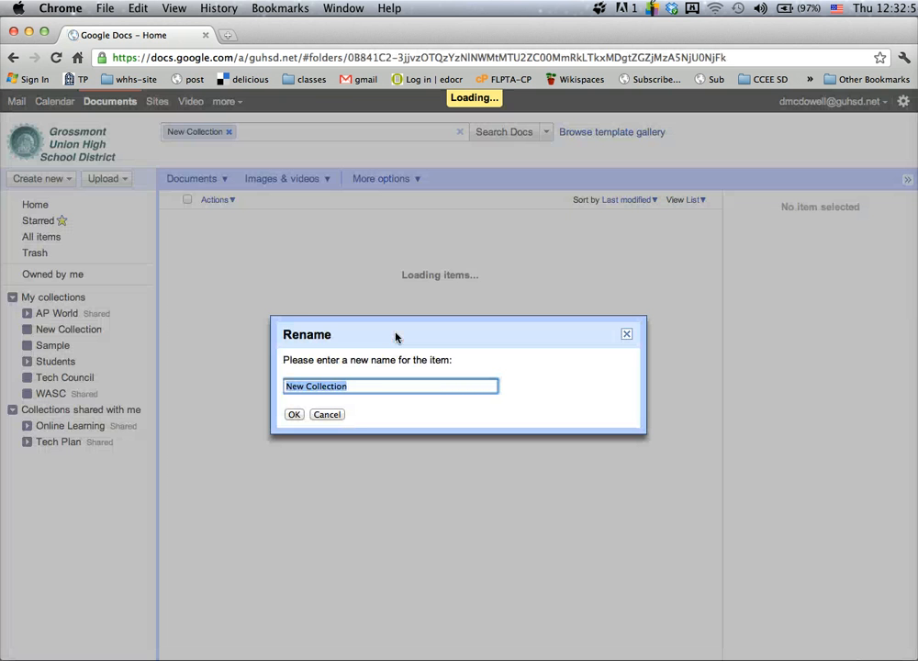
pyautogui.write('Practice')
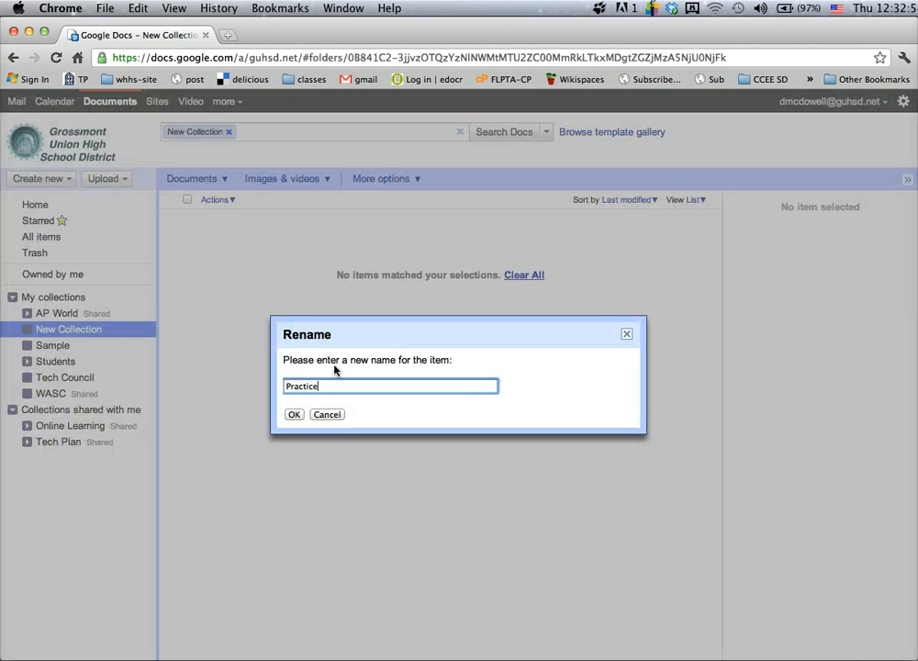
pyautogui.click(294, 414)
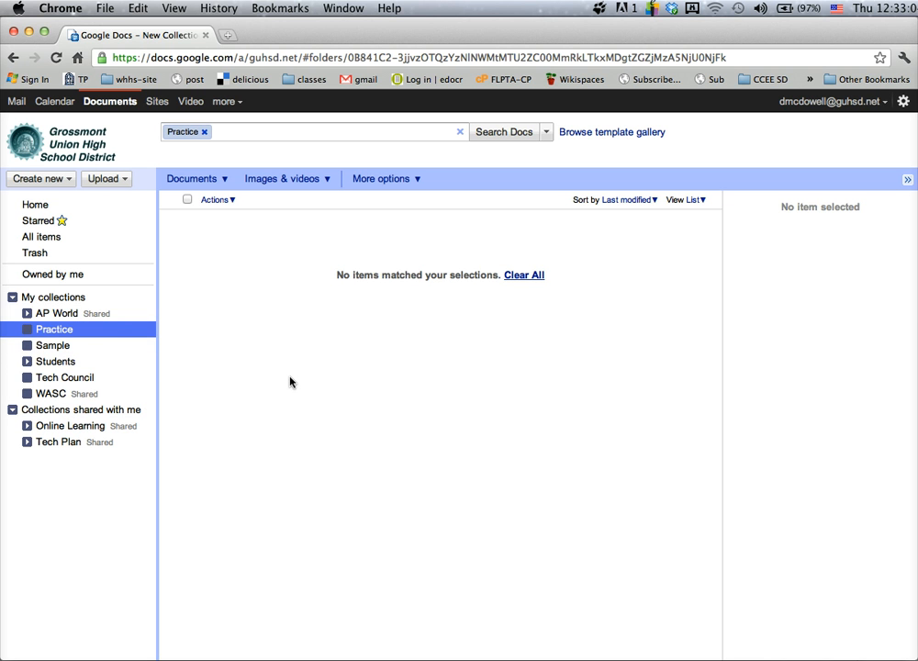
# - From the Home list, add the documents AP Redesign Ideas 2011-12 and Staff Survey Questions to the Practice collection
pyautogui.click(34, 204)
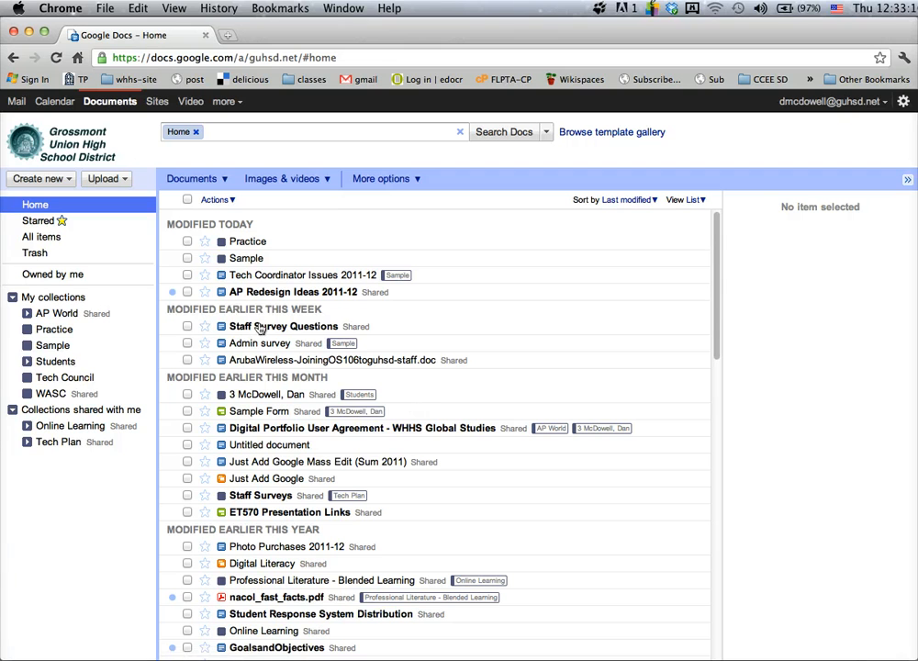
pyautogui.moveTo(249, 295); pyautogui.dragTo(81, 329)
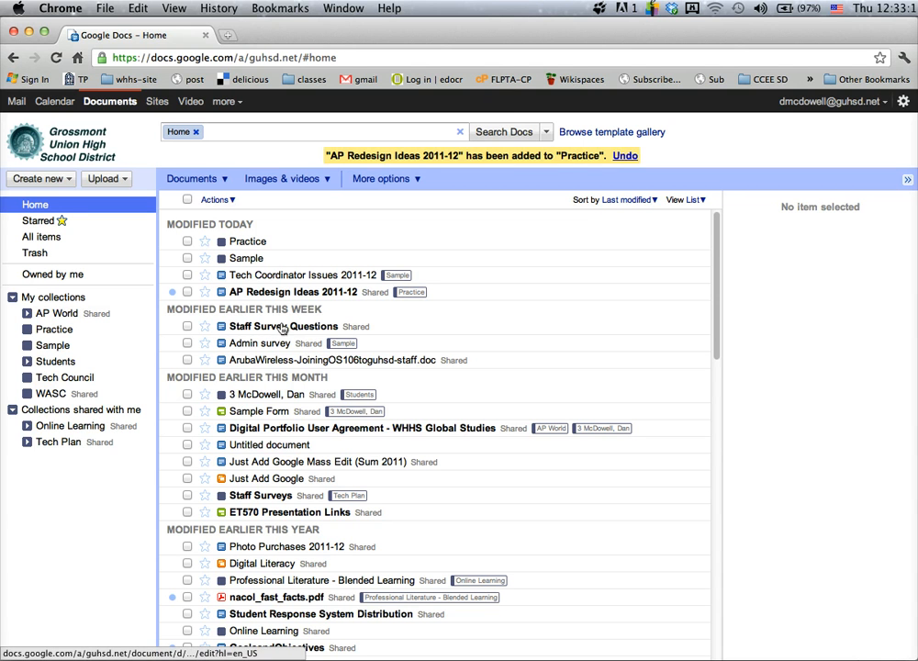
pyautogui.moveTo(255, 326); pyautogui.dragTo(96, 335)
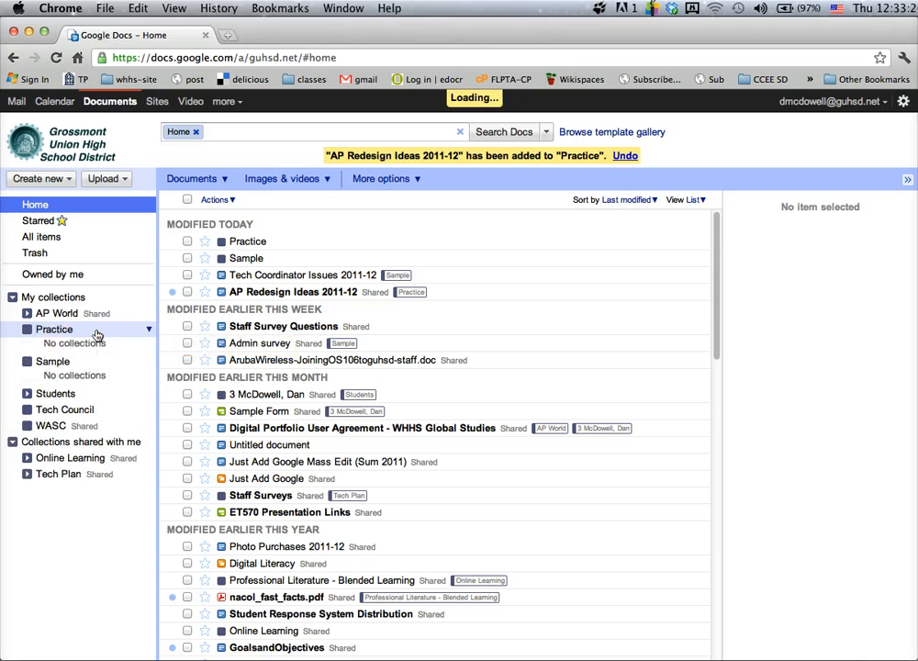
# - Add Untitled document, Just Add Google Mass Edit (Sum 2011) and Just Add Google to the Practice collection together, and open that collection
pyautogui.click(188, 462)
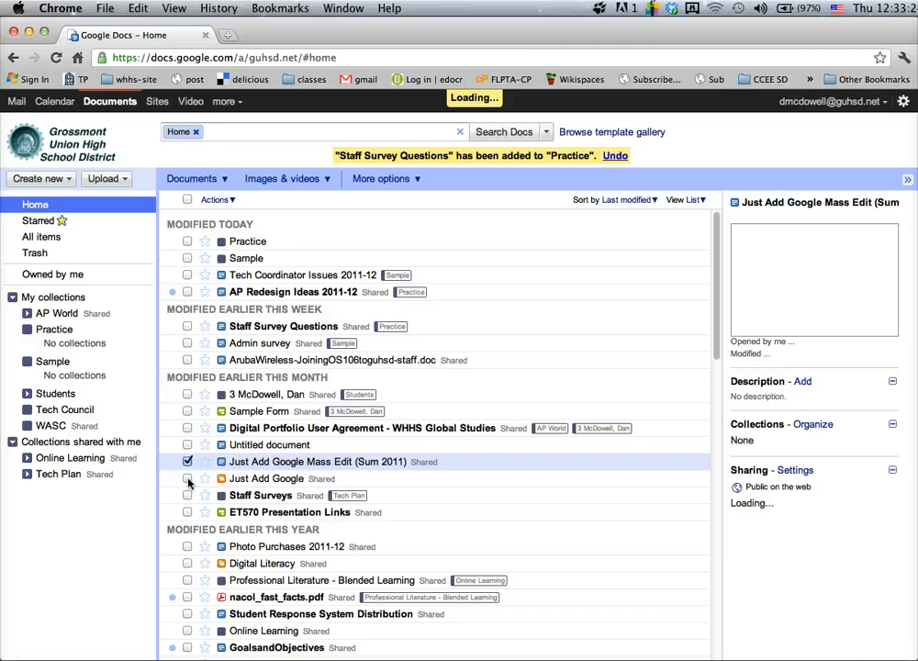
pyautogui.click(187, 478)
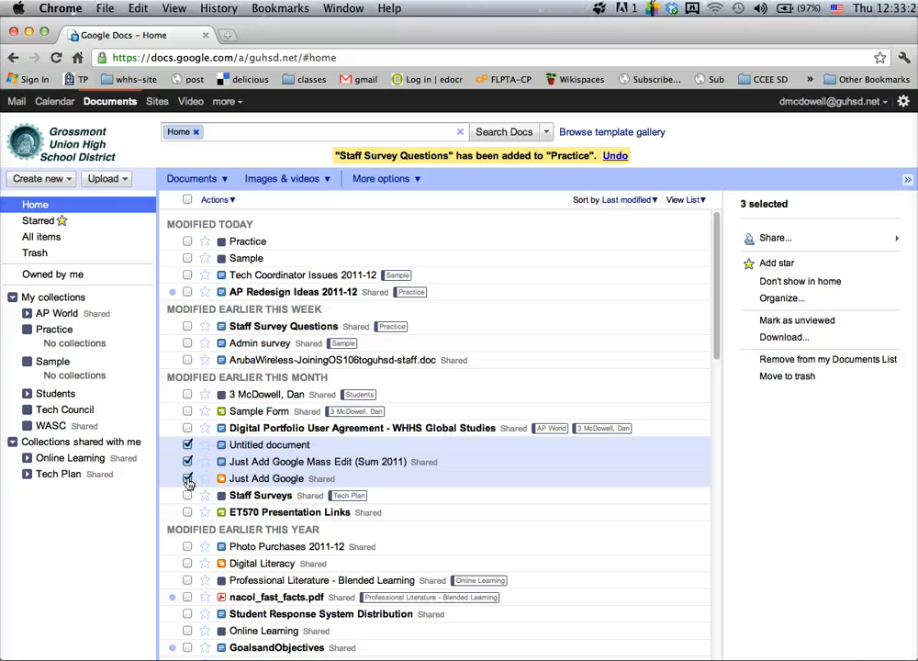
pyautogui.moveTo(189, 448); pyautogui.dragTo(61, 327)
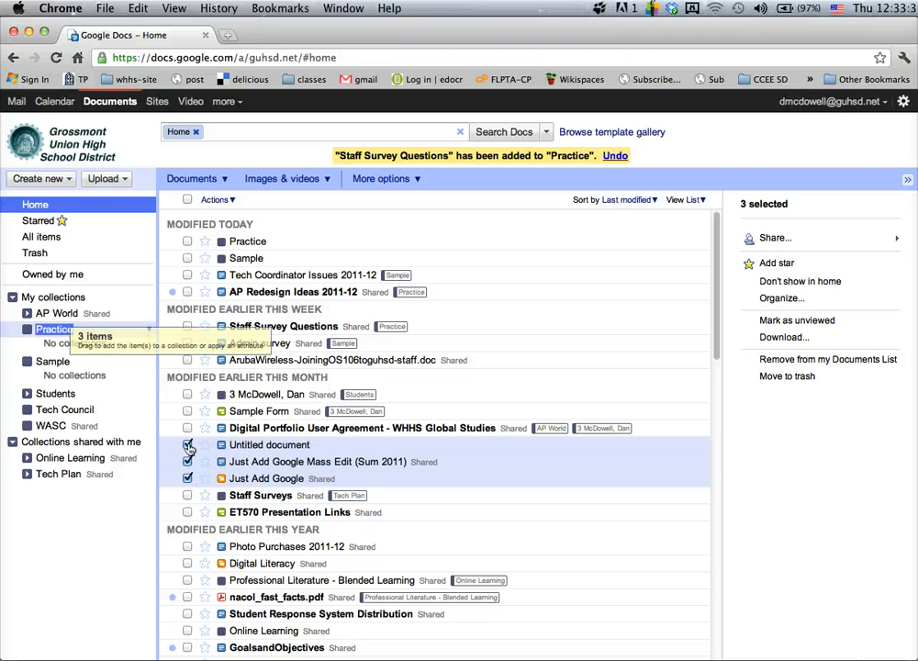
pyautogui.moveTo(189, 448); pyautogui.dragTo(67, 334)
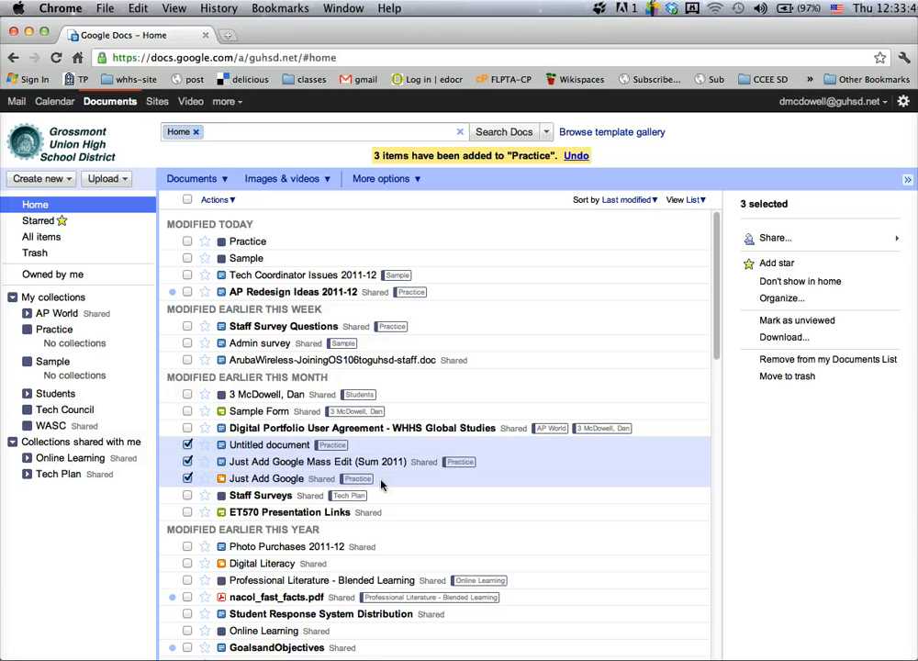
pyautogui.scroll(-1, 443, 435)
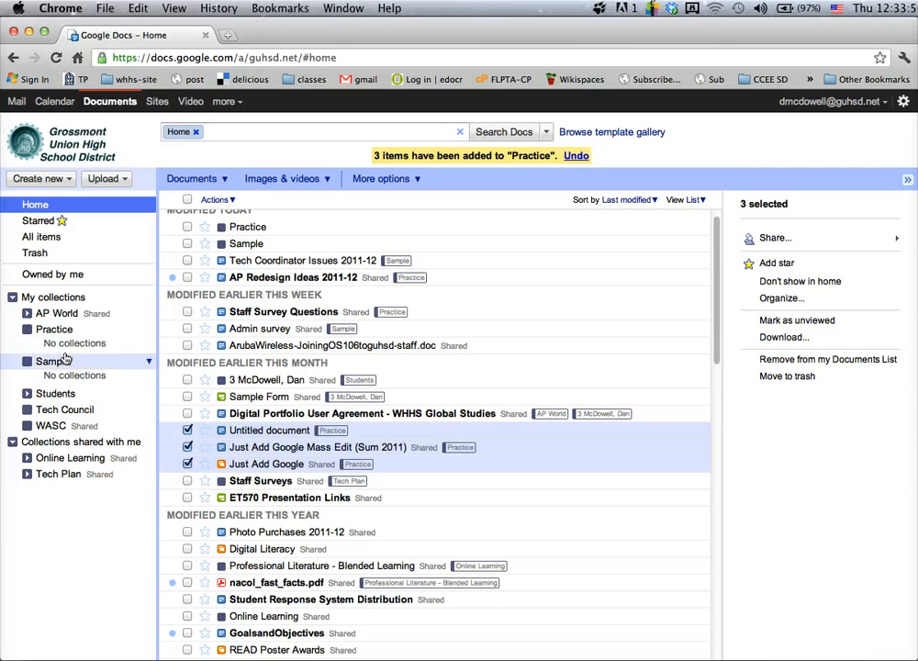
pyautogui.click(46, 332)
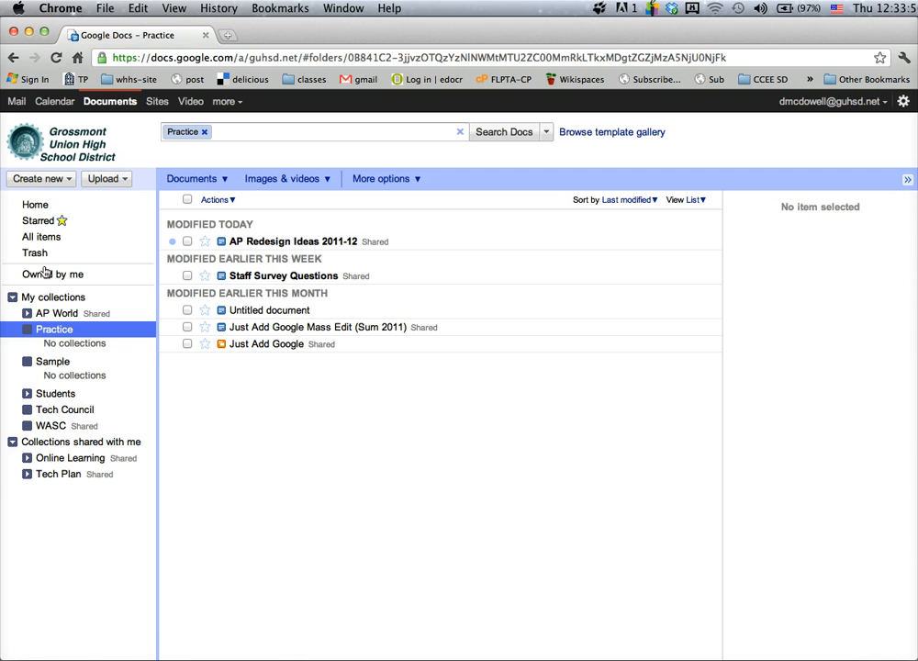
# - Hide AP Redesign Ideas 2011-12, Staff Survey Questions, Untitled document, Just Add Google Mass Edit (Sum 2011) and Just Add Google from the Home list
pyautogui.click(35, 203)
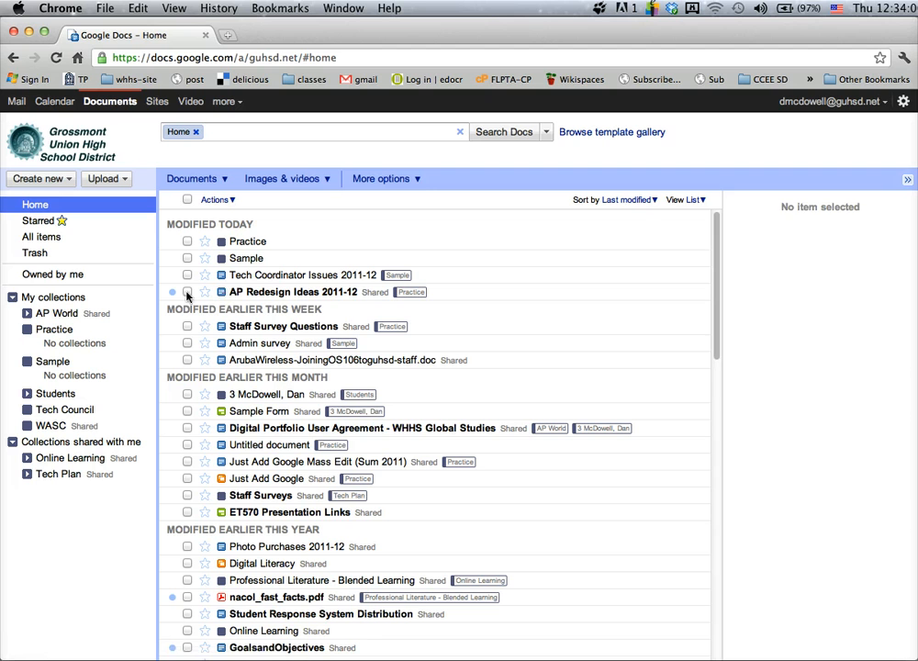
pyautogui.click(187, 292)
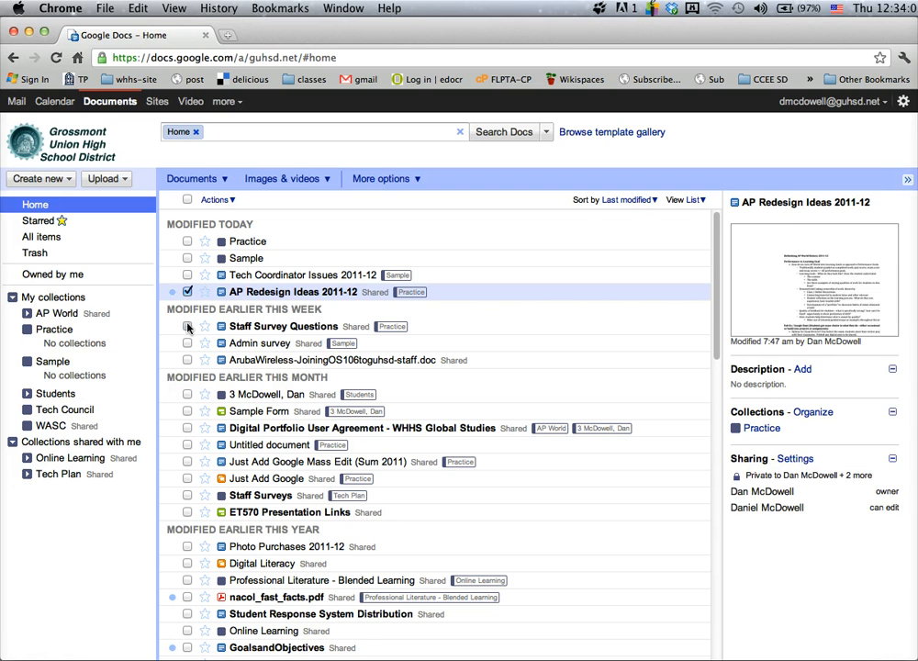
pyautogui.click(187, 326)
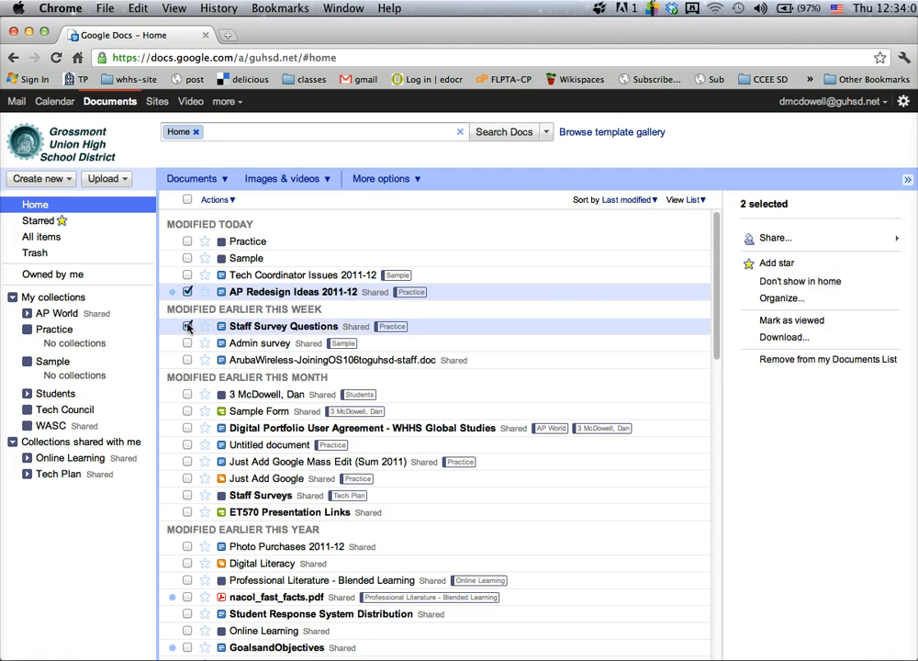
pyautogui.click(187, 445)
pyautogui.click(188, 461)
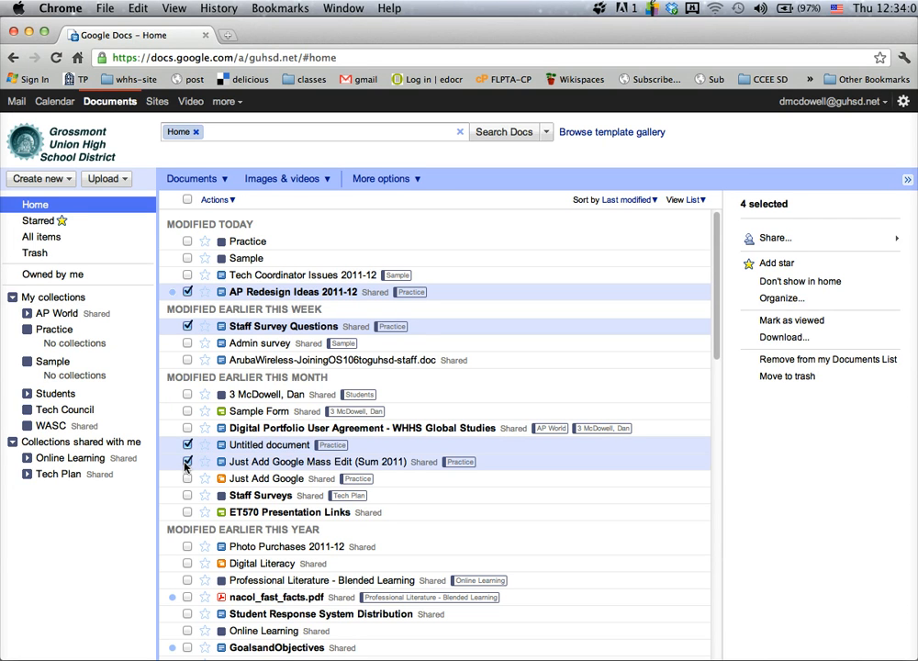
pyautogui.click(187, 478)
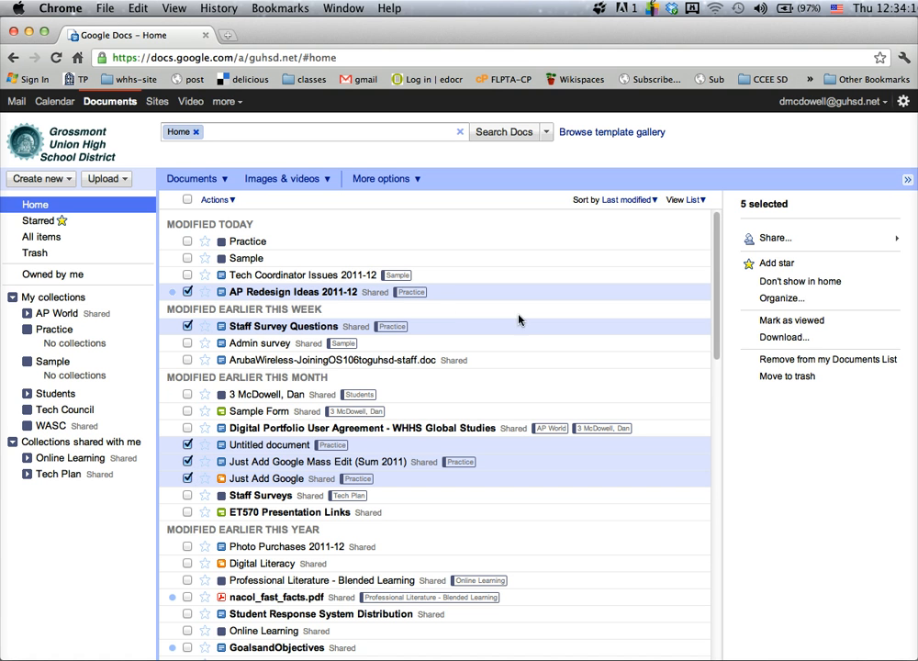
pyautogui.click(802, 283)
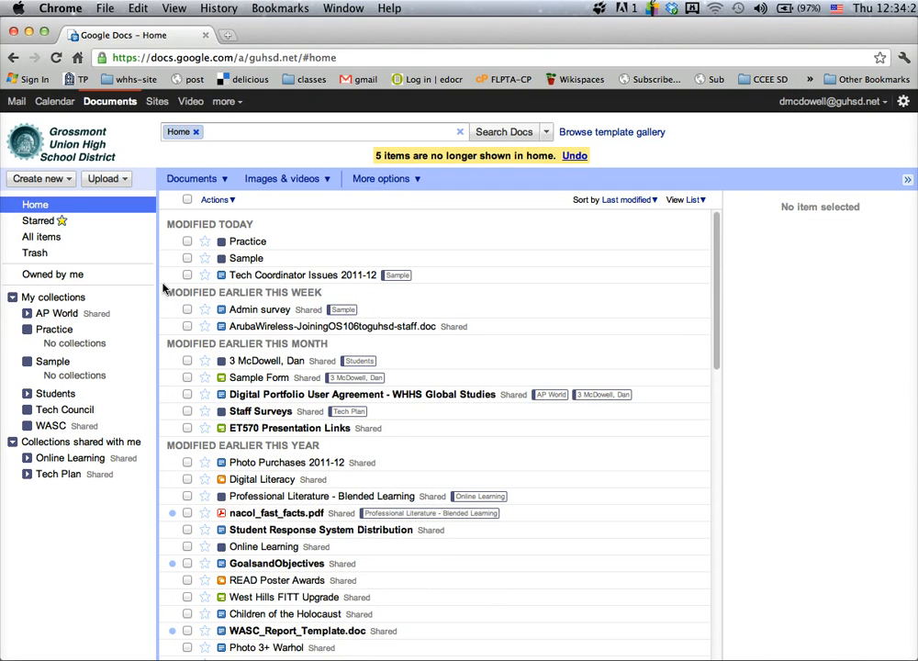
# - Select all five documents in the Practice collection and set them to show in Home
pyautogui.click(74, 330)
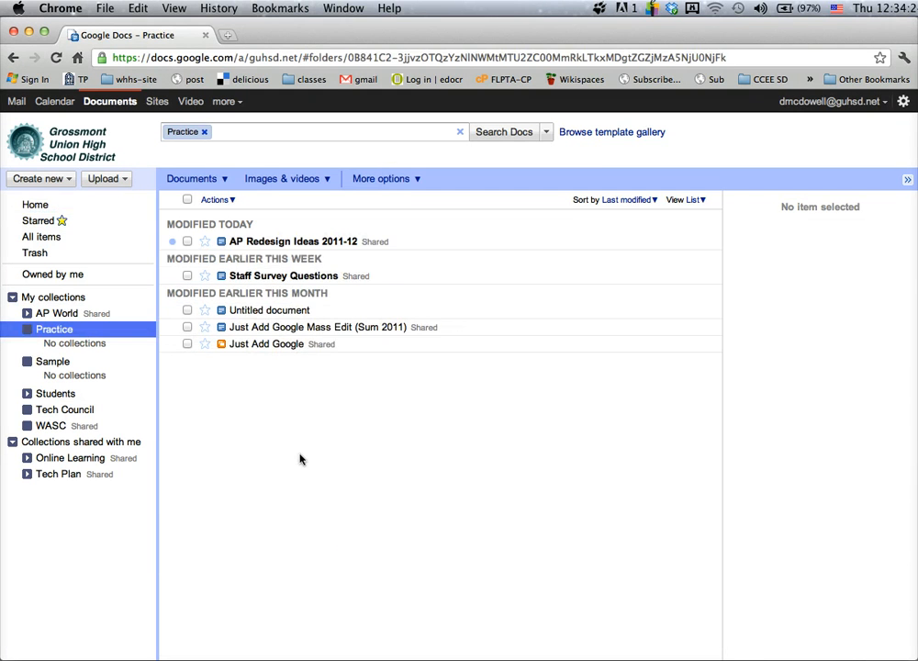
pyautogui.click(460, 246)
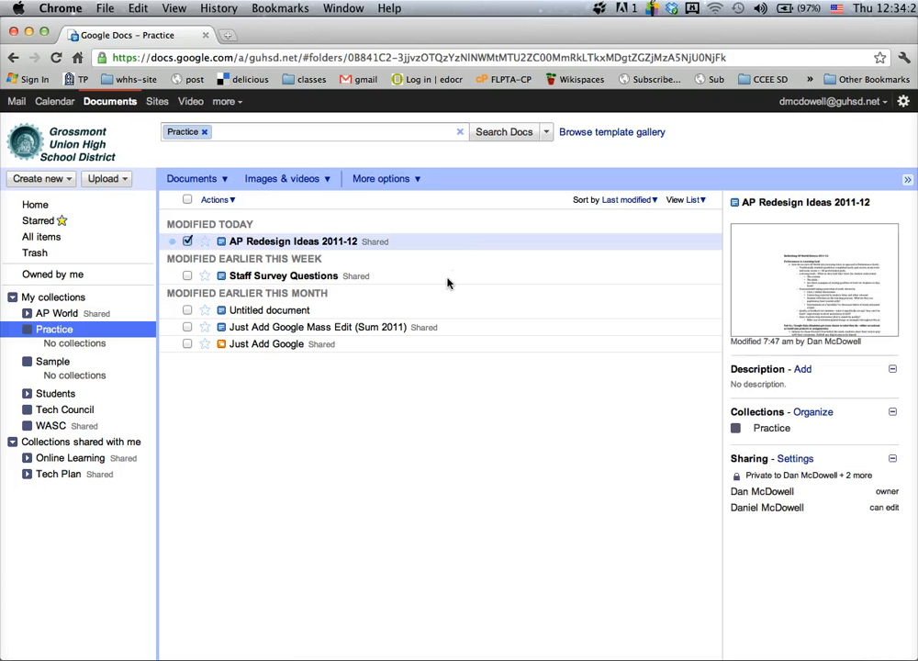
pyautogui.click(448, 278)
pyautogui.keyDown('super'); pyautogui.click(441, 243); pyautogui.keyUp('super')
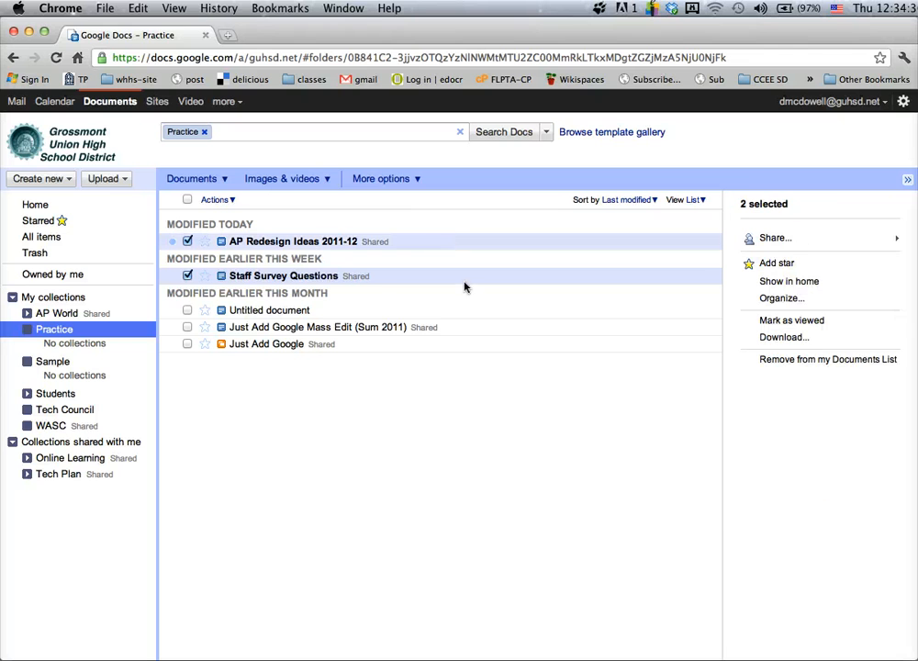
pyautogui.keyDown('super'); pyautogui.click(479, 316); pyautogui.keyUp('super')
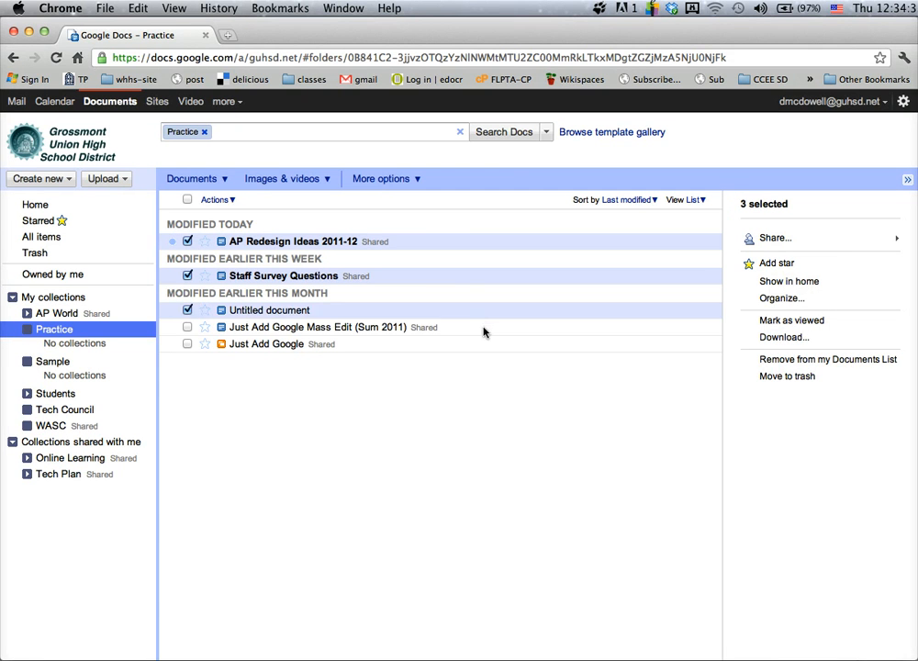
pyautogui.keyDown('super'); pyautogui.click(484, 329); pyautogui.keyUp('super')
pyautogui.keyDown('super'); pyautogui.click(483, 345); pyautogui.keyUp('super')
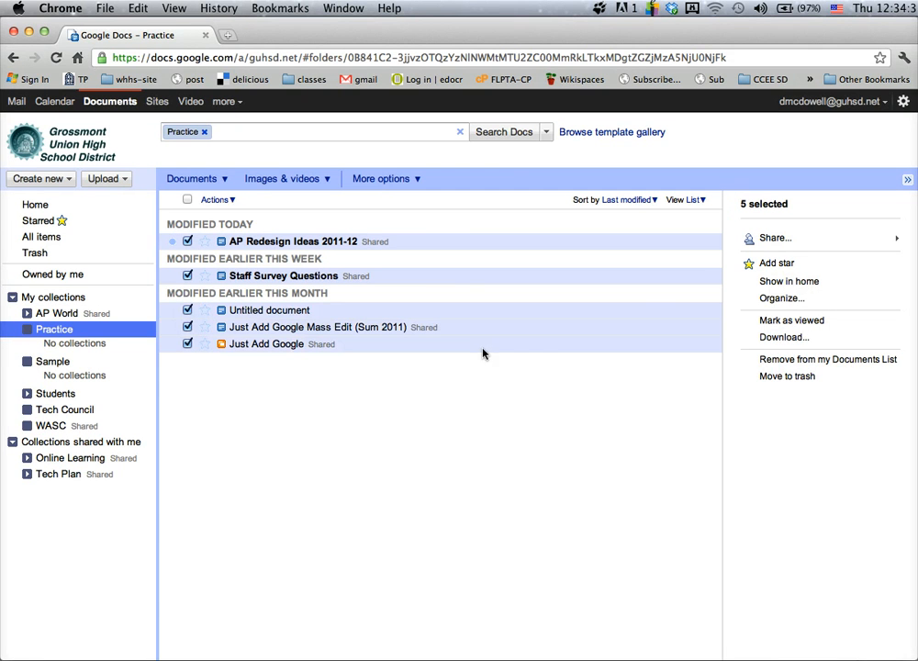
pyautogui.click(799, 282)
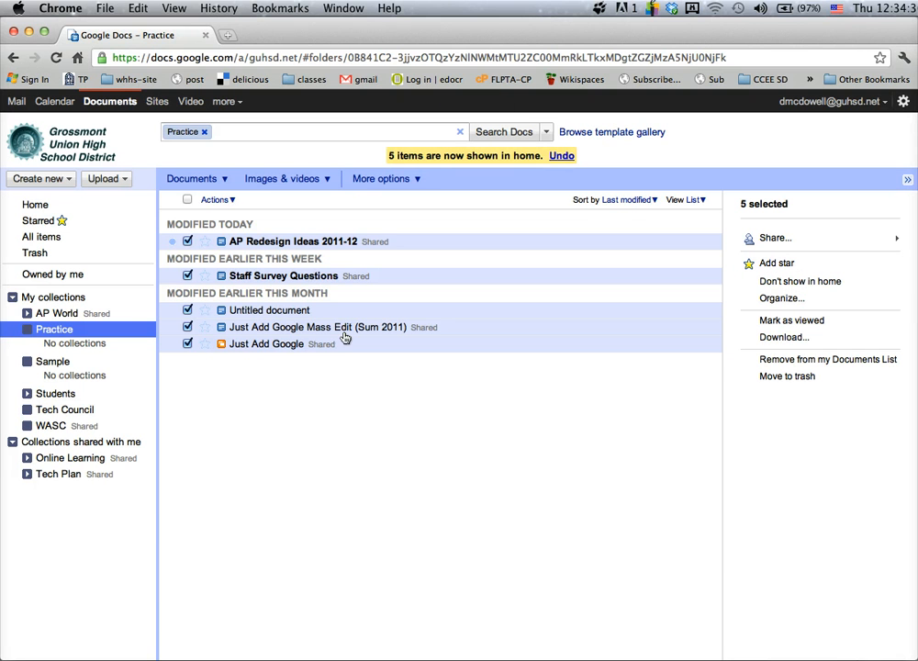
# - Reload the Home list, add AP Redesign Ideas 2011-12 to the Sample collection as well, and check it in Practice
pyautogui.click(35, 206)
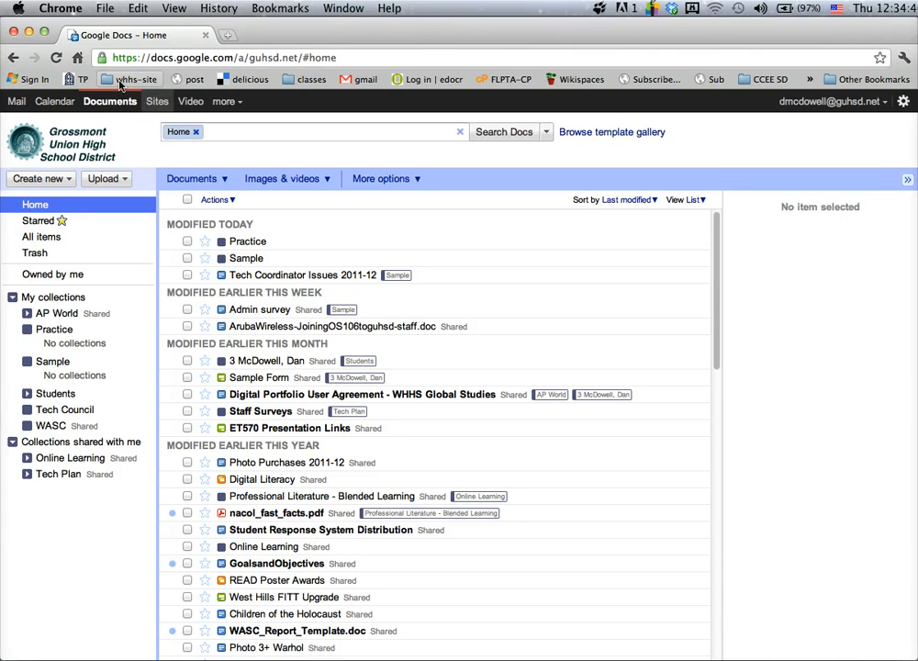
pyautogui.click(57, 57)
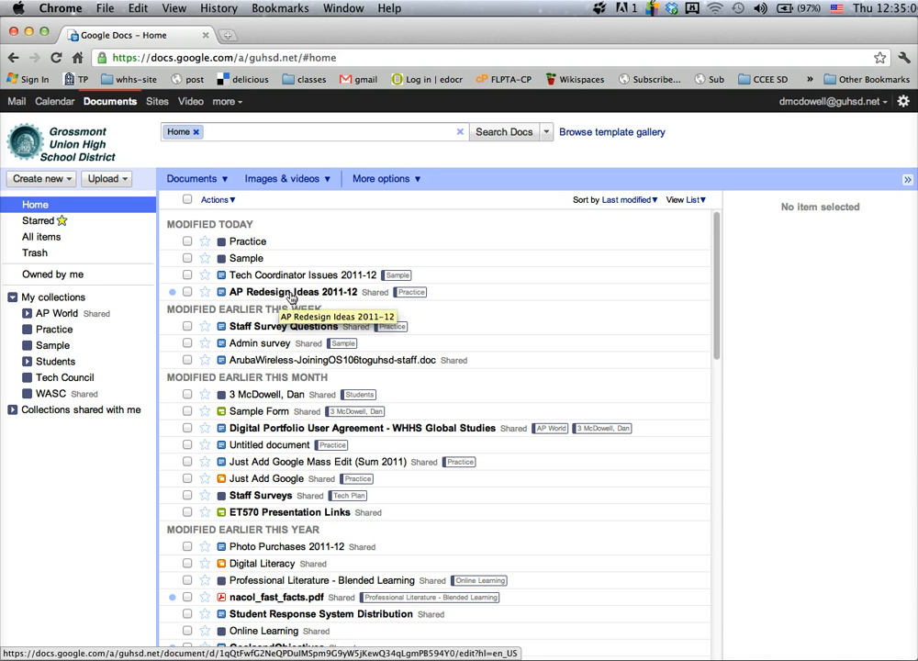
pyautogui.moveTo(291, 299); pyautogui.dragTo(87, 347)
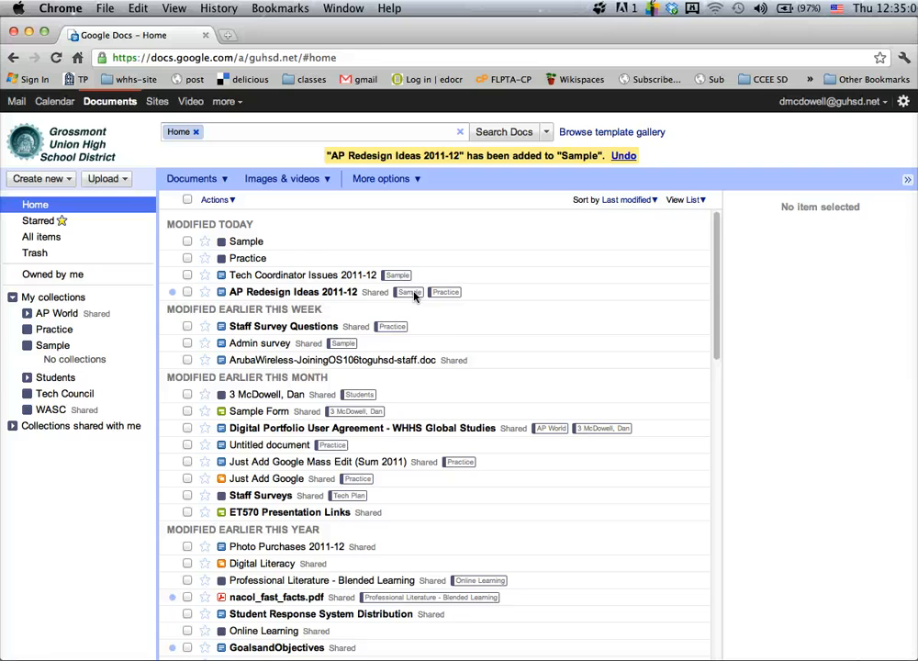
pyautogui.click(37, 329)
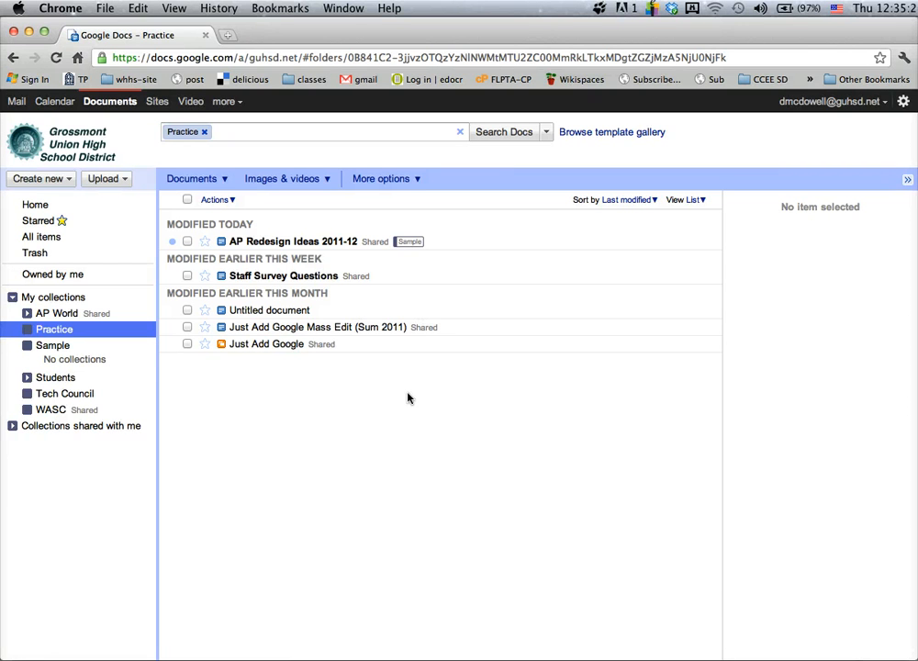
# - From the Home list, place the Practice collection inside the AP World collection
pyautogui.click(37, 206)
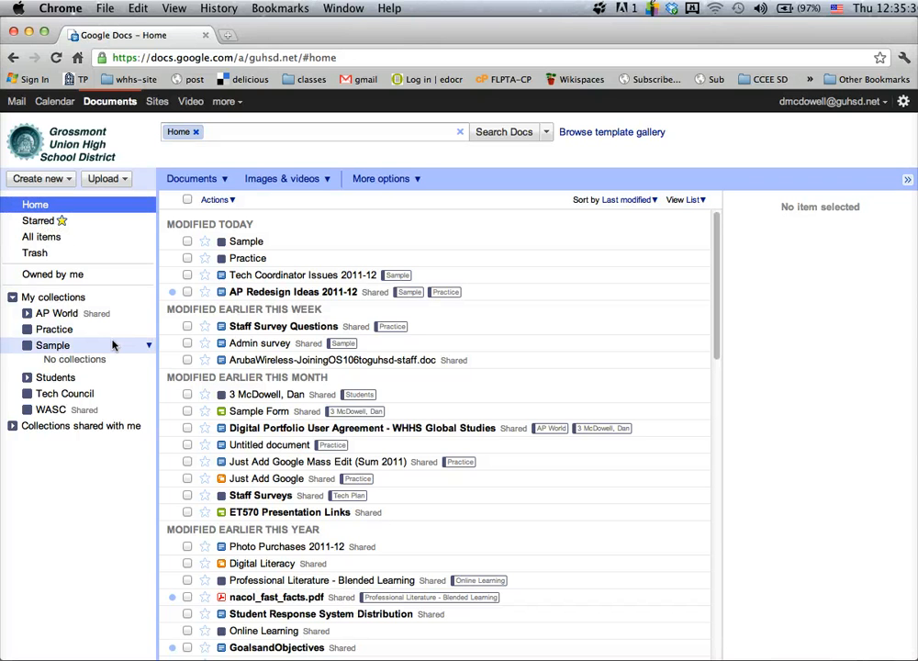
pyautogui.click(26, 313)
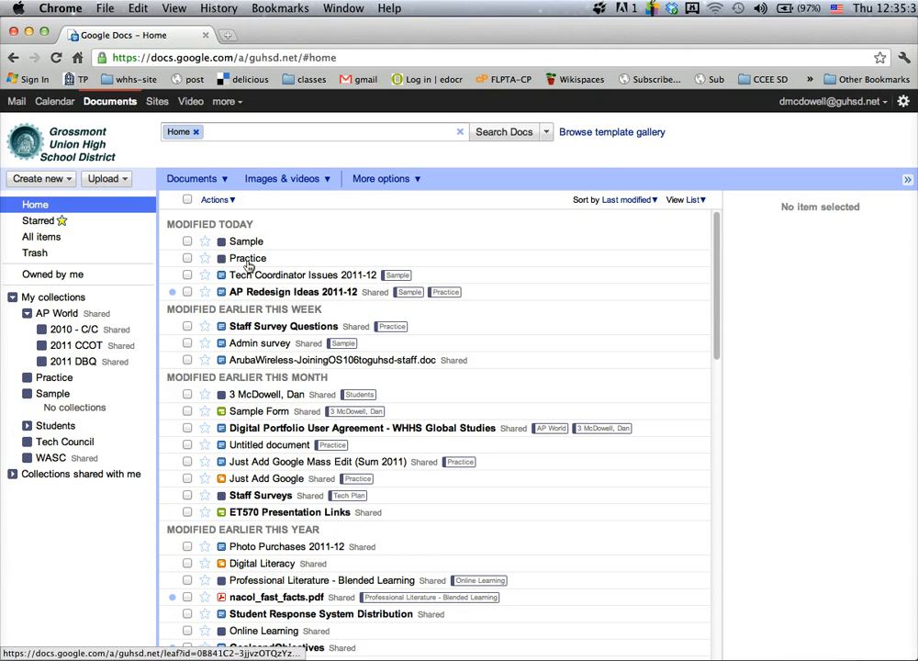
pyautogui.moveTo(188, 282); pyautogui.dragTo(120, 312)
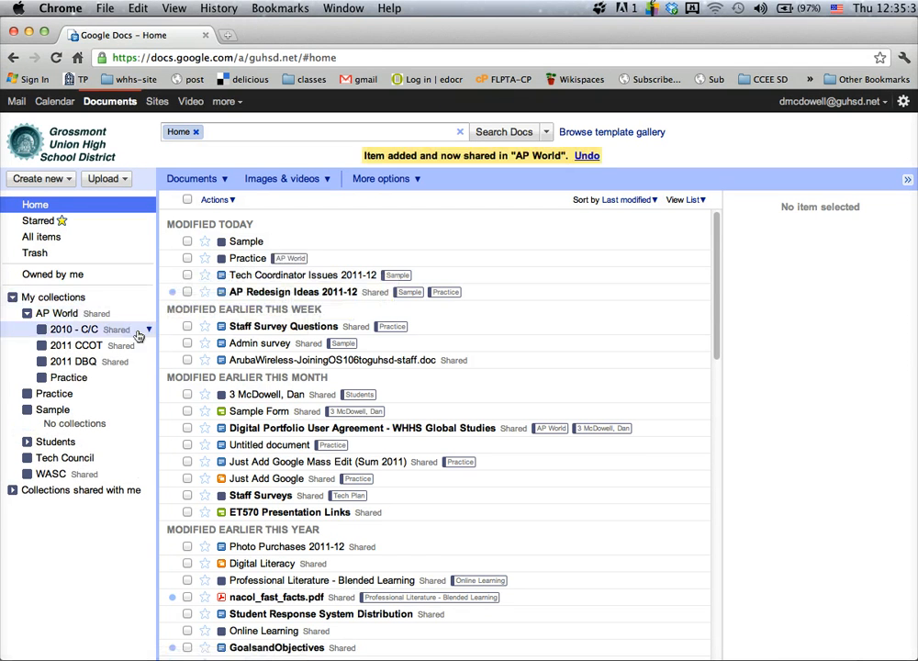